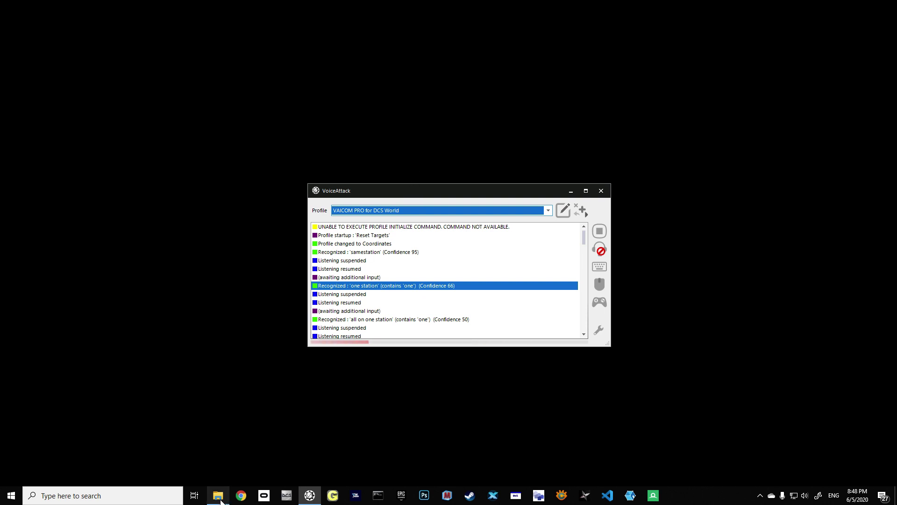
# - Switch to File Explorer, check the Coordinates-Profile.vap file in C:\Vap Import, and minimize the window
pyautogui.moveTo(221, 501)
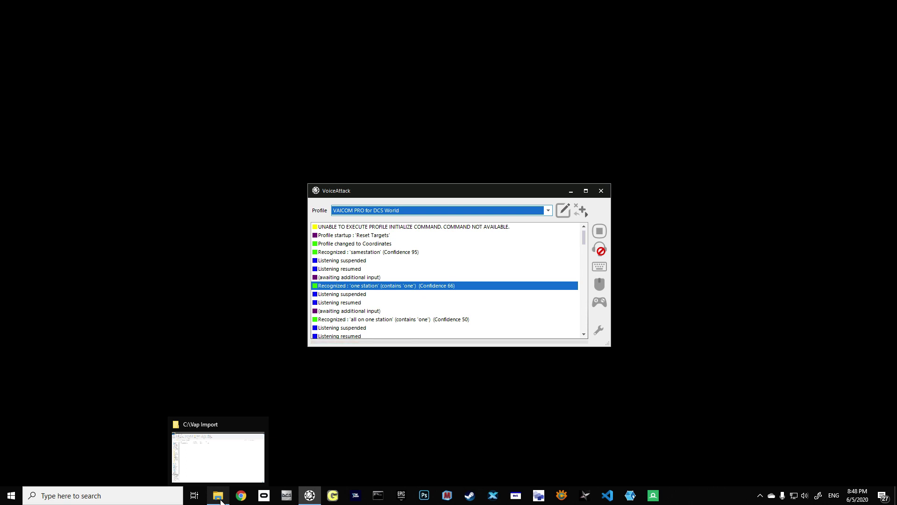
pyautogui.click(221, 501)
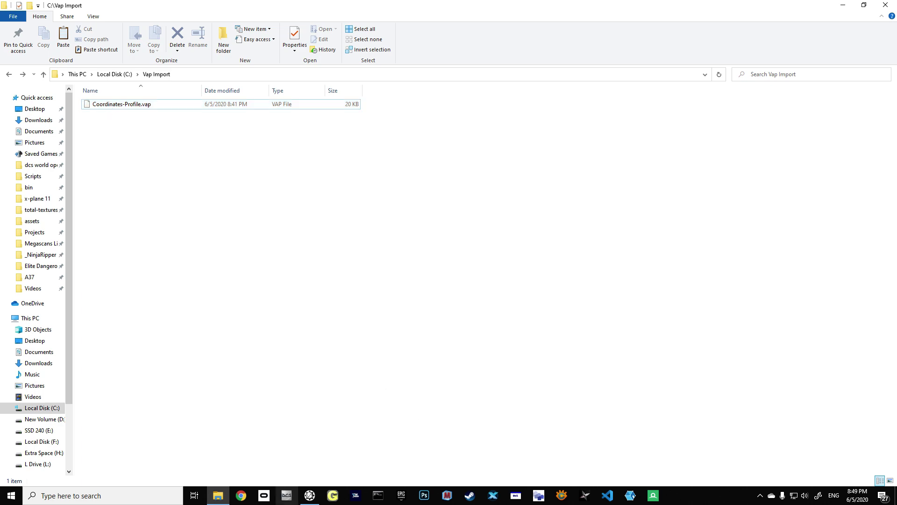
pyautogui.click(843, 6)
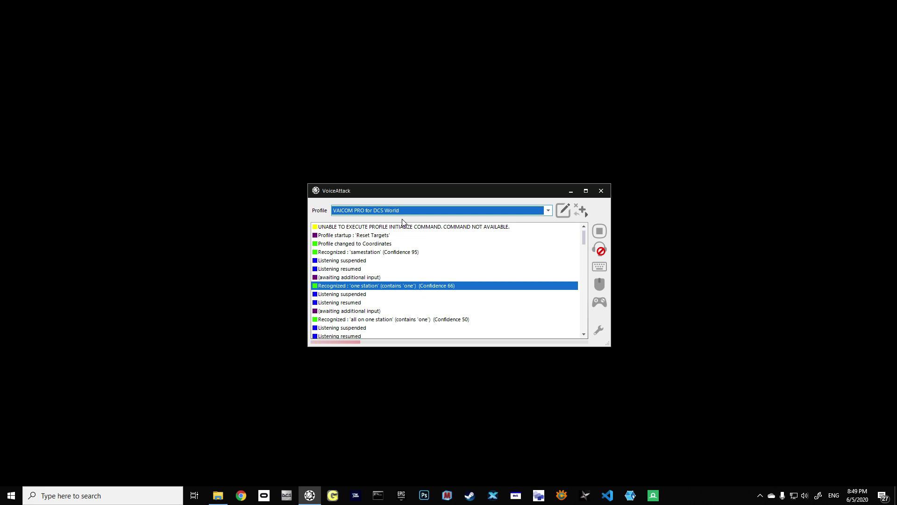
# - Import the profile Coordinates-Profile.vap from C:\Vap Import into VoiceAttack and accept the import confirmation
pyautogui.click(583, 213)
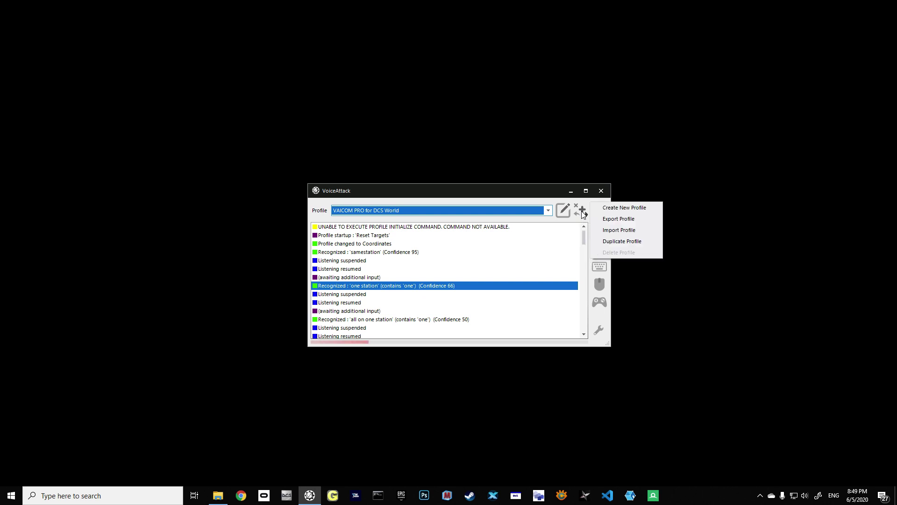
pyautogui.click(615, 231)
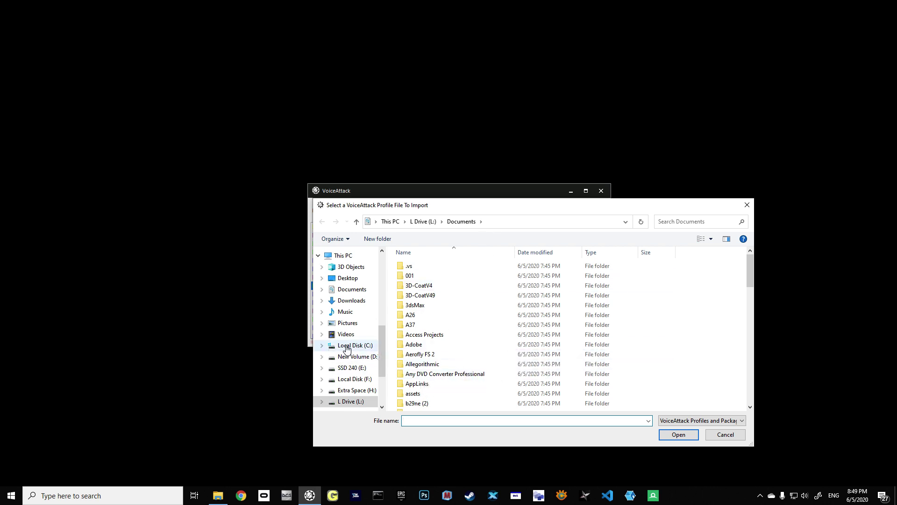
pyautogui.click(346, 349)
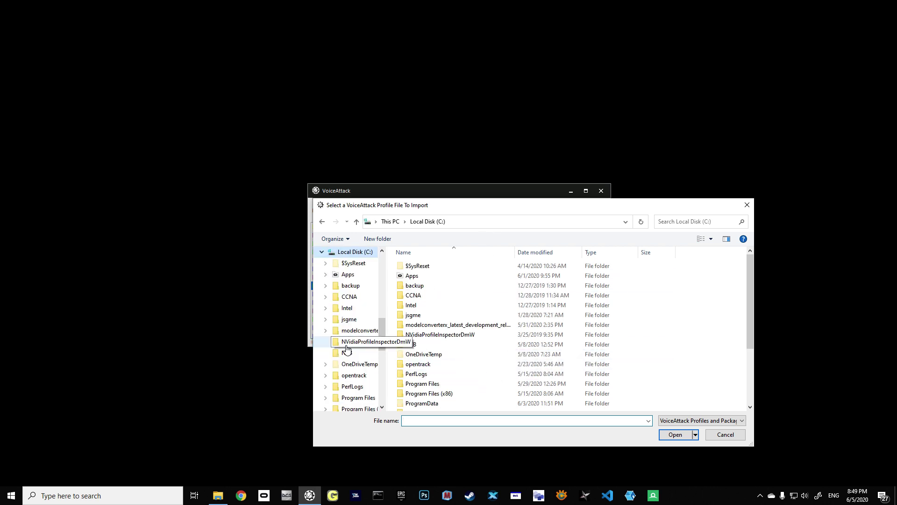
pyautogui.click(433, 348)
pyautogui.scroll(-3, 434, 352)
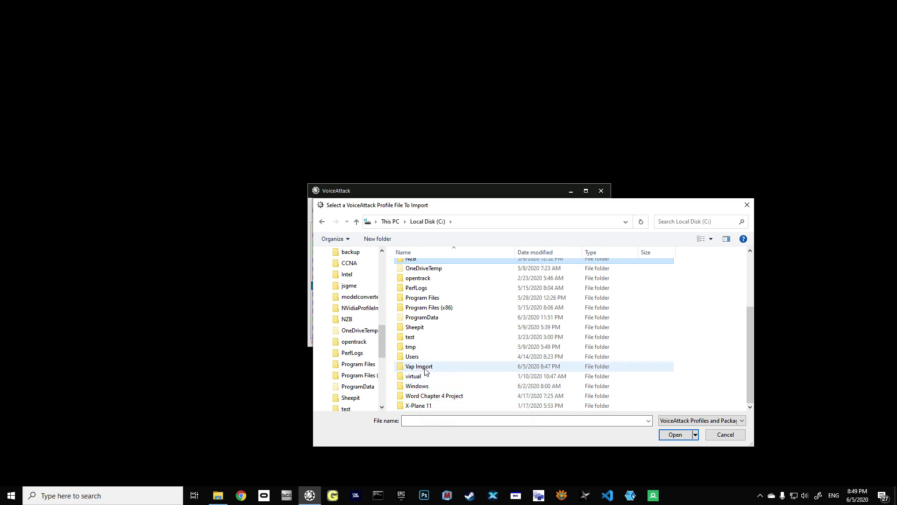
pyautogui.doubleClick(425, 368)
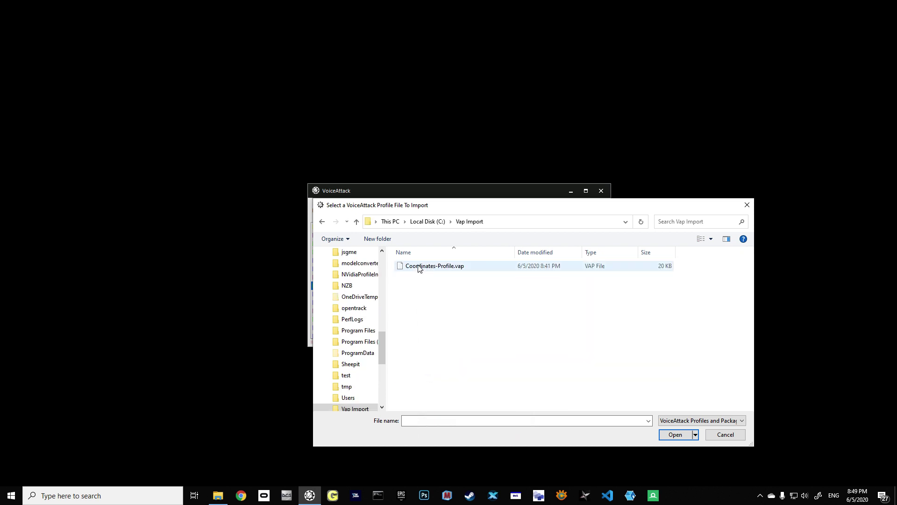
pyautogui.doubleClick(420, 266)
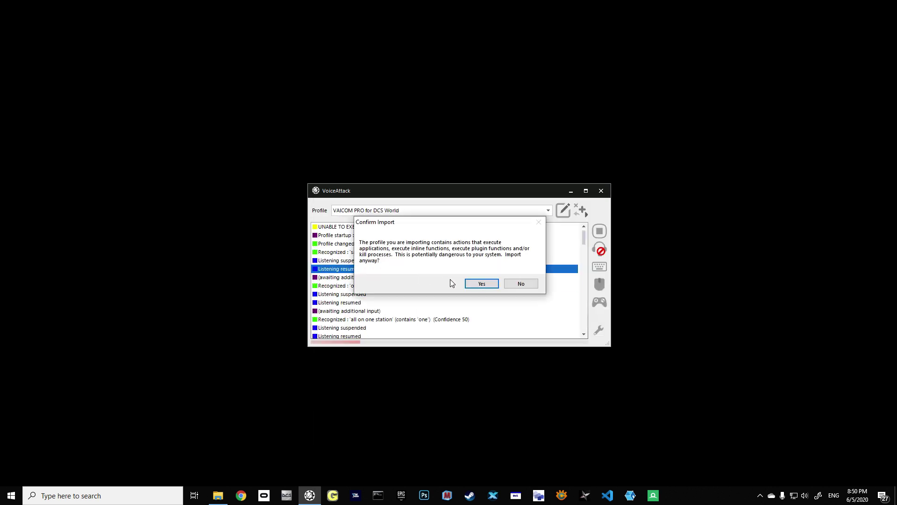
pyautogui.click(482, 285)
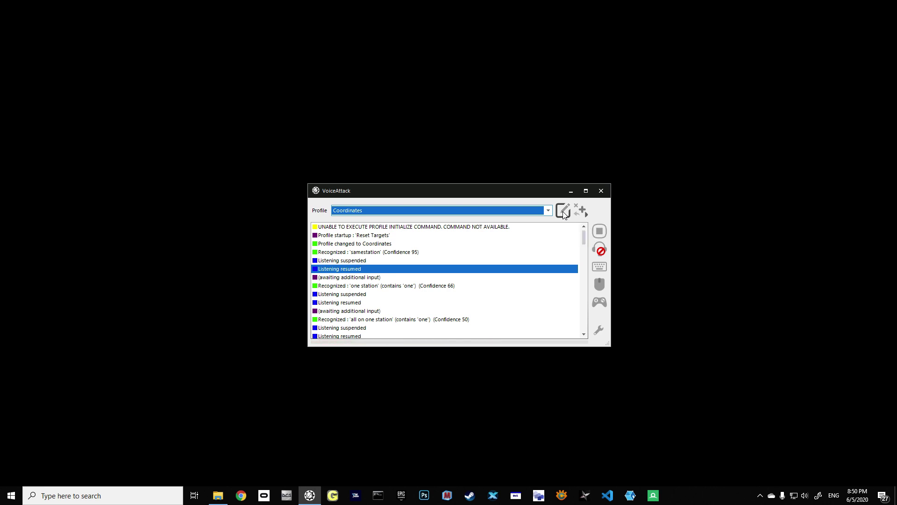
# - Set the Coordinates profile to execute the Reset Targets command each time it is loaded, and save the profile
pyautogui.moveTo(490, 195); pyautogui.dragTo(435, 203)
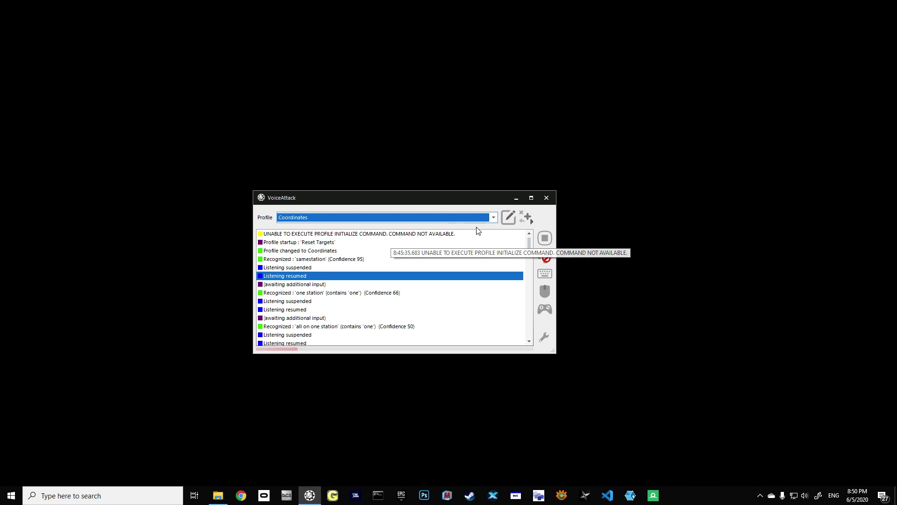
pyautogui.click(509, 218)
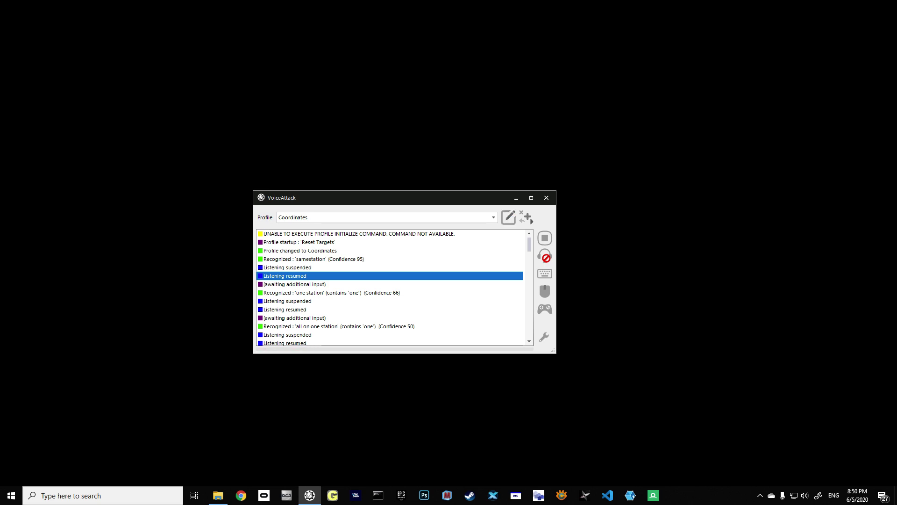
pyautogui.moveTo(505, 148); pyautogui.dragTo(397, 154)
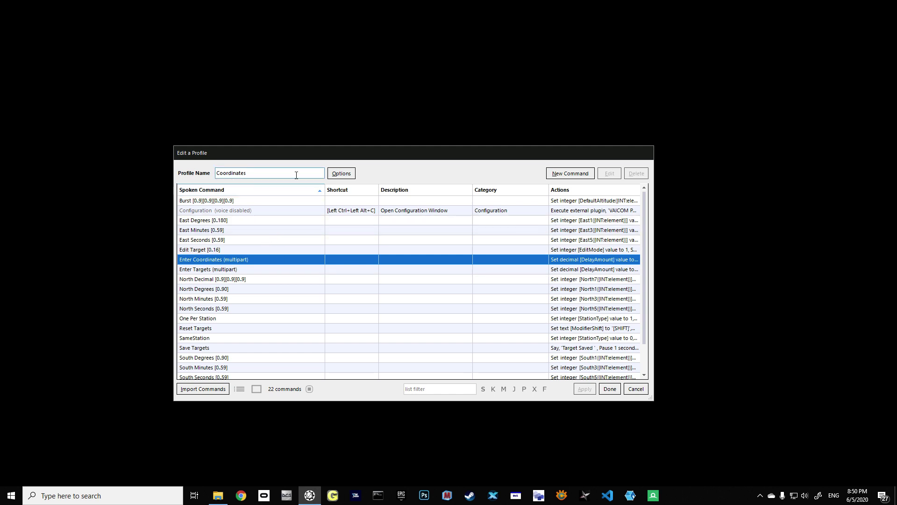
pyautogui.click(342, 174)
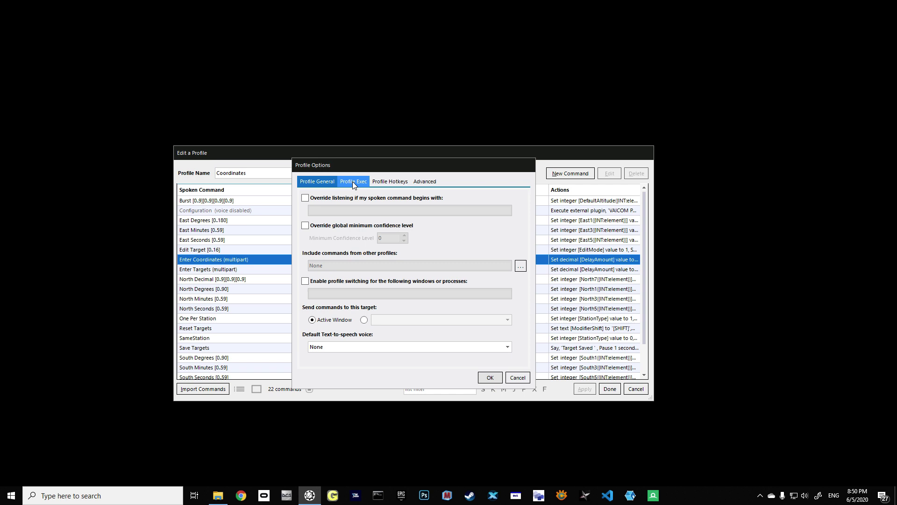
pyautogui.click(352, 183)
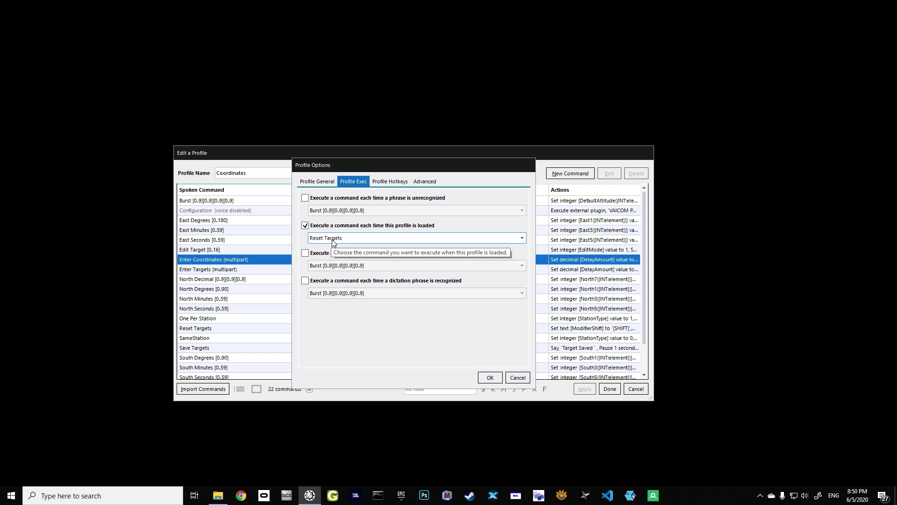
pyautogui.click(523, 238)
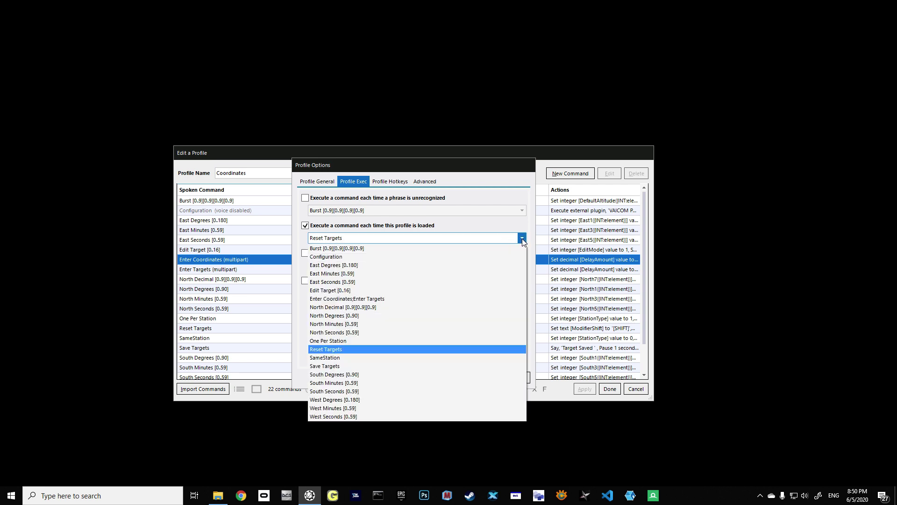
pyautogui.click(339, 349)
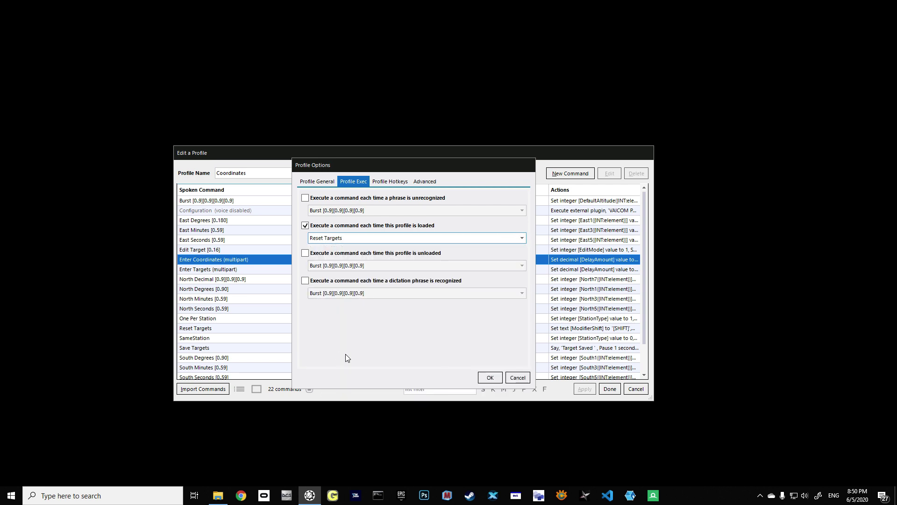
pyautogui.click(489, 378)
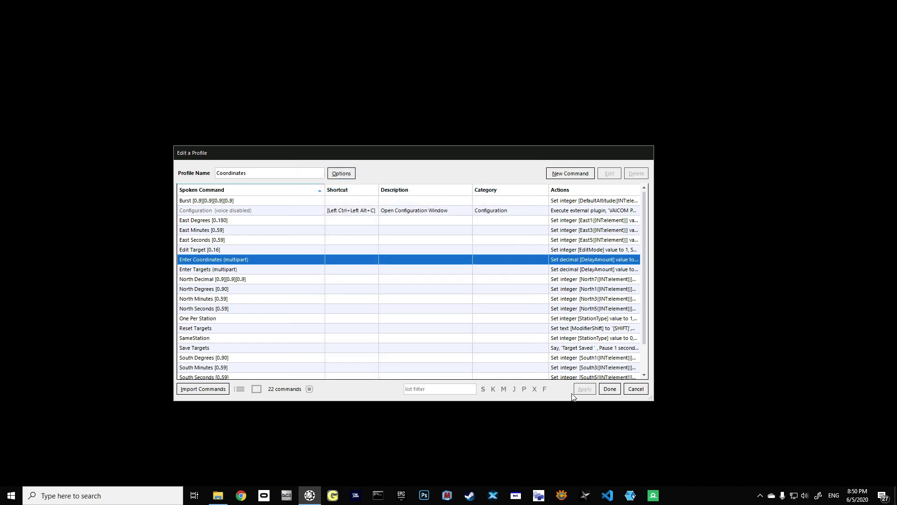
pyautogui.click(609, 390)
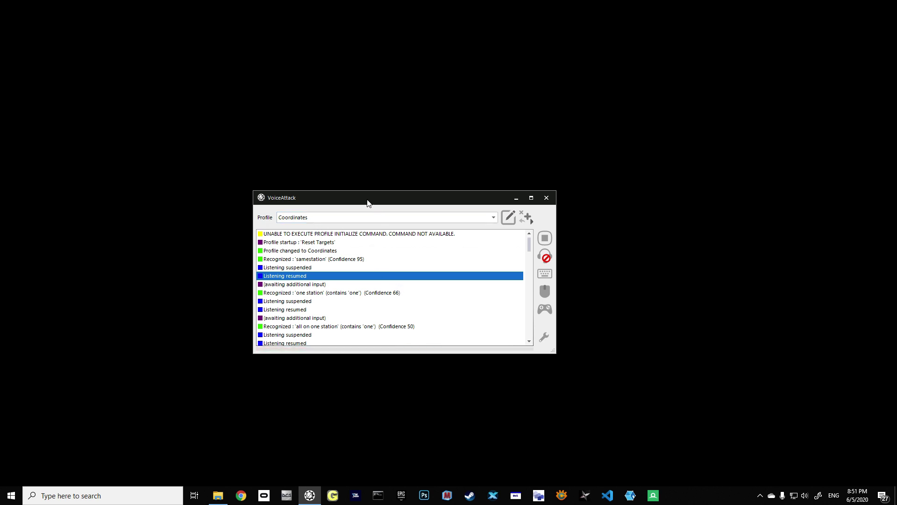
# - Switch the active profile to VAICOM PRO for DCS World and select the 'Reset Targets' startup entry in the log
pyautogui.moveTo(360, 202); pyautogui.dragTo(414, 204)
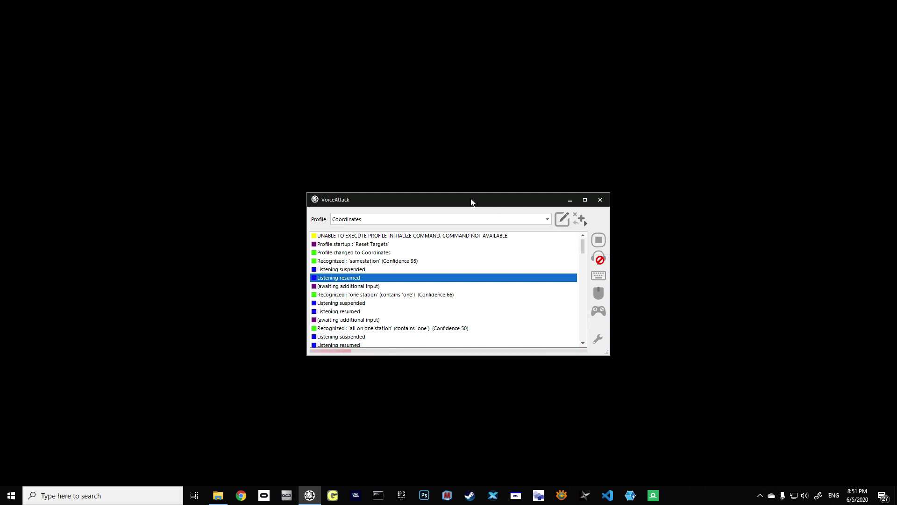
pyautogui.click(546, 219)
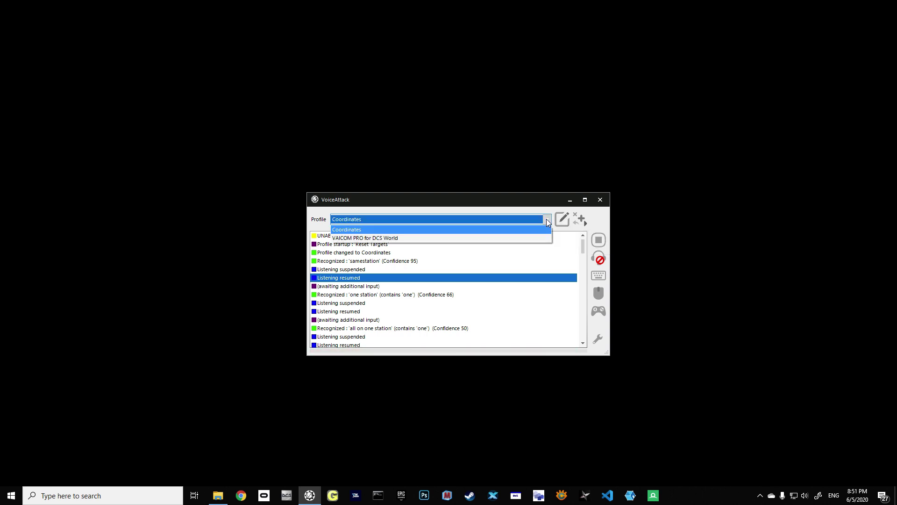
pyautogui.click(394, 239)
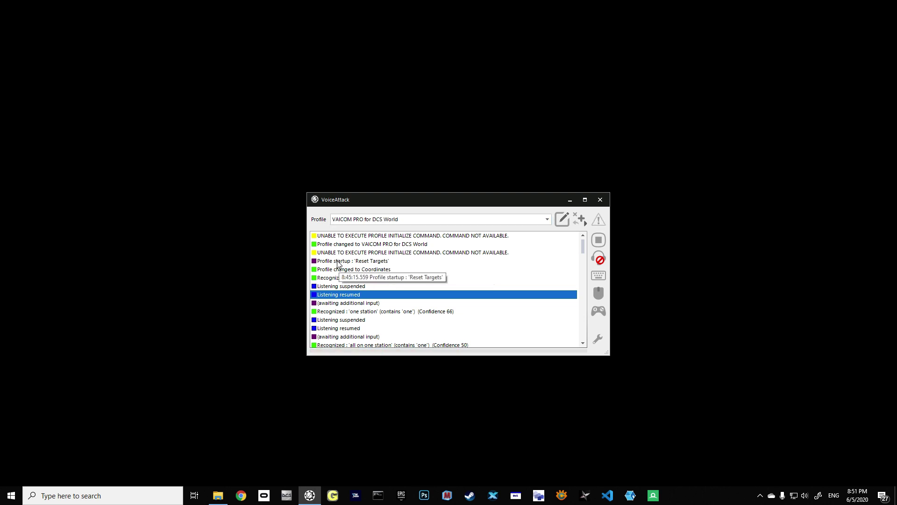
pyautogui.click(416, 262)
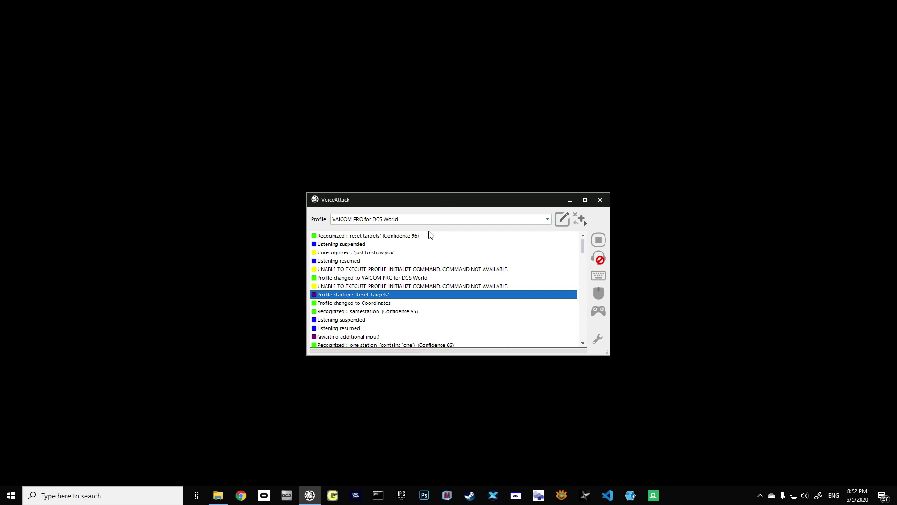
# - Edit the VAICOM PRO for DCS World profile and choose C:\Vap Import\Coordinates-Profile.vap as the source for importing commands
pyautogui.click(563, 223)
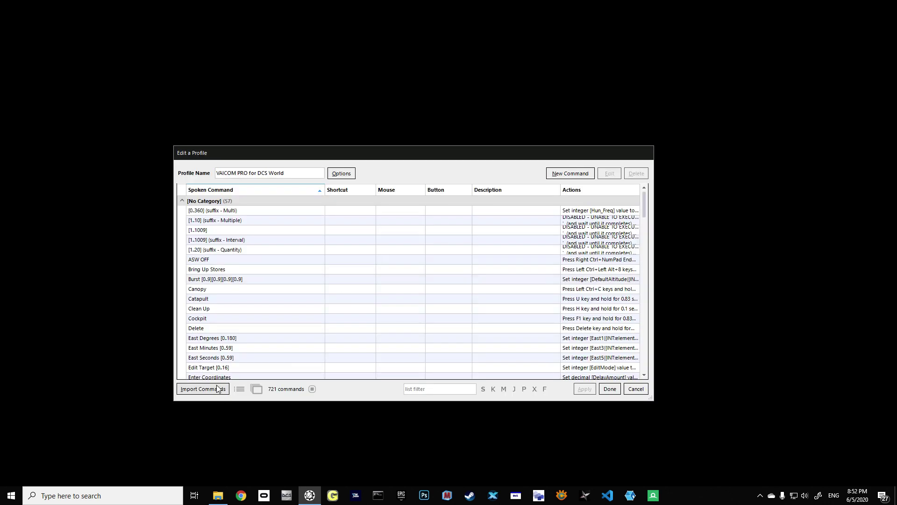
pyautogui.click(214, 389)
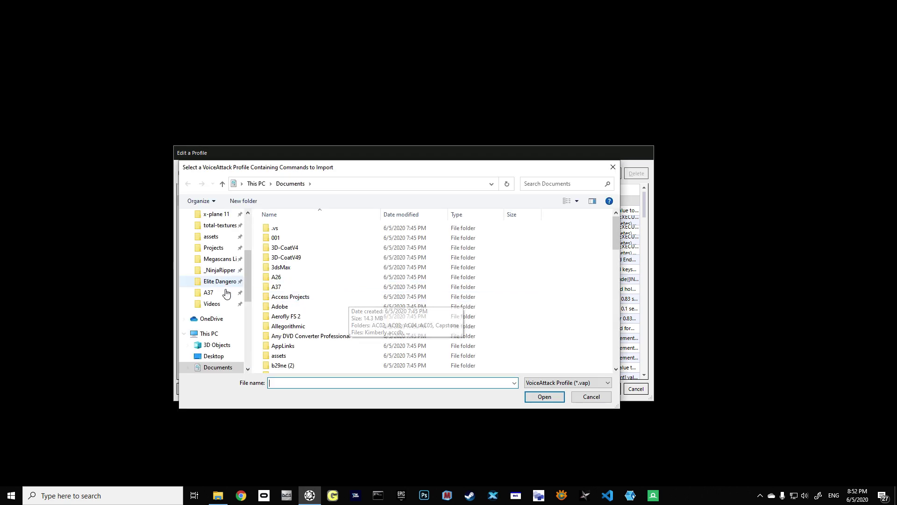
pyautogui.moveTo(249, 276); pyautogui.dragTo(246, 317)
pyautogui.click(221, 307)
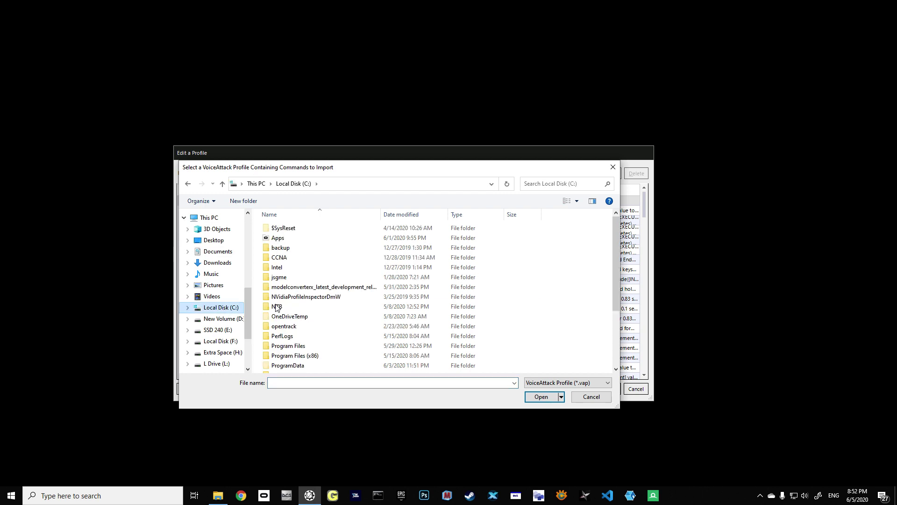
pyautogui.scroll(-3, 286, 299)
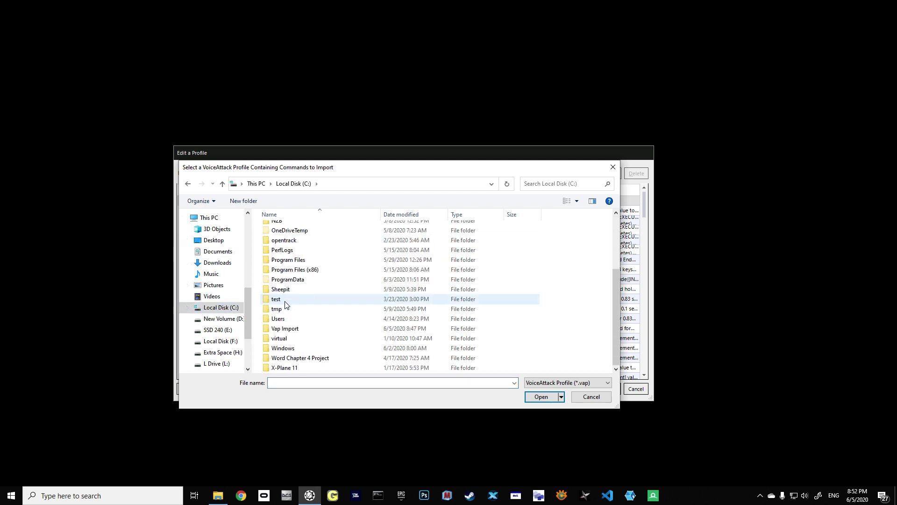
pyautogui.doubleClick(297, 329)
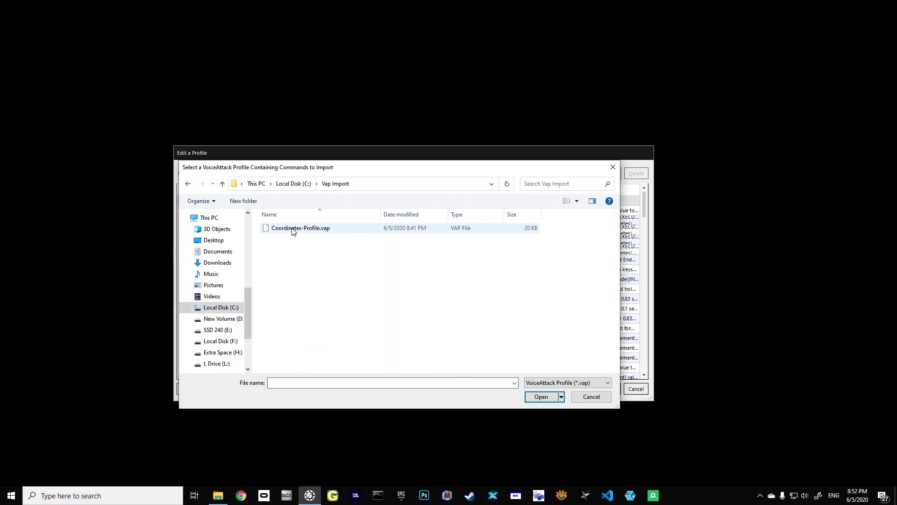
pyautogui.doubleClick(293, 229)
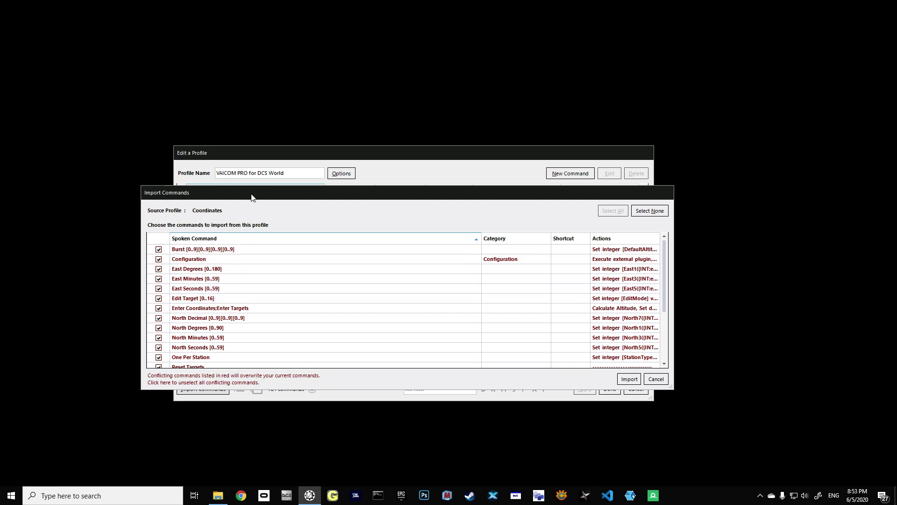
# - Import all Coordinates commands, overwriting the conflicting ones, then apply the changes and finish editing the profile
pyautogui.moveTo(252, 197); pyautogui.dragTo(251, 171)
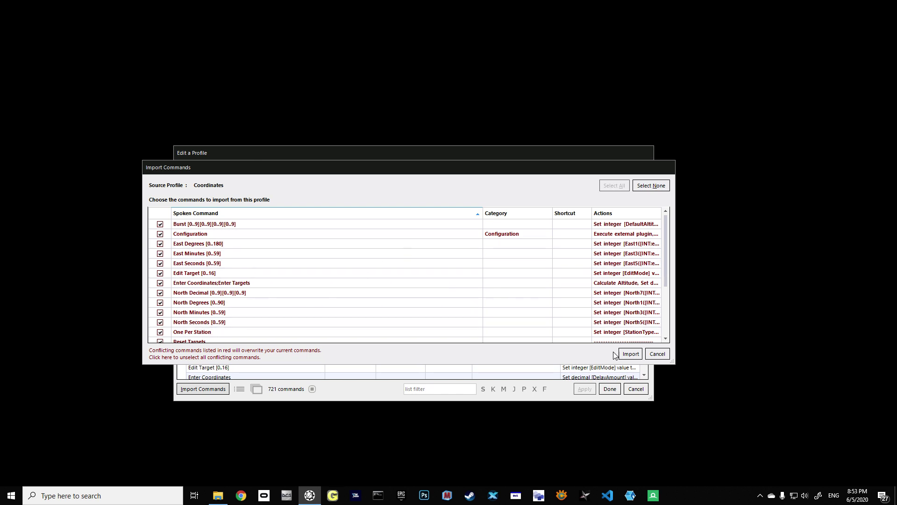
pyautogui.click(628, 354)
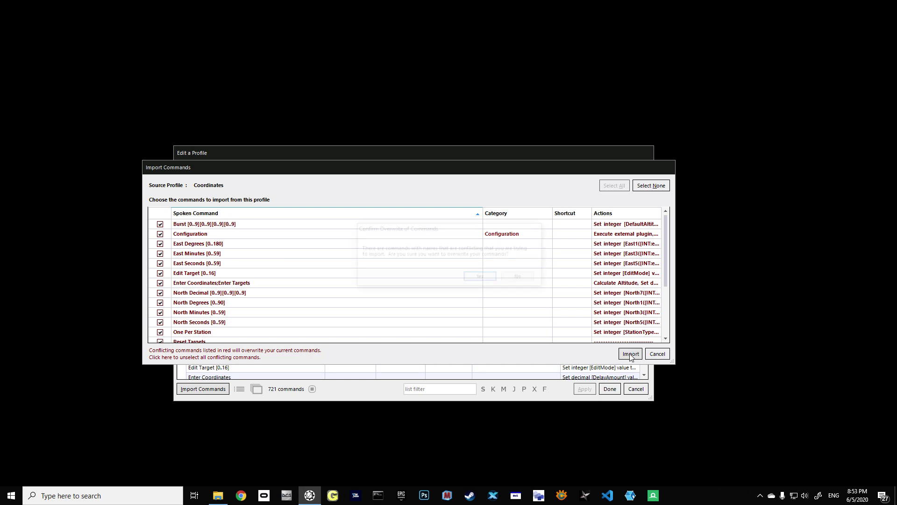
pyautogui.click(481, 279)
pyautogui.click(476, 283)
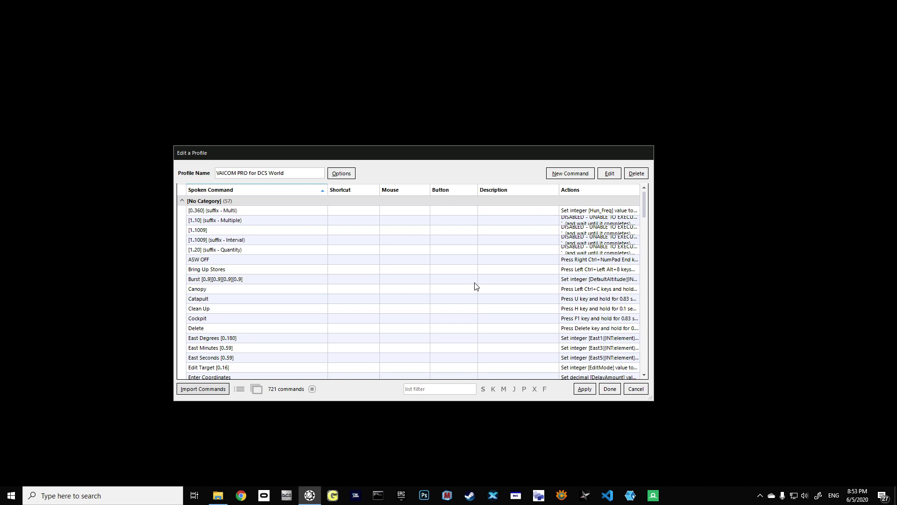
pyautogui.click(584, 389)
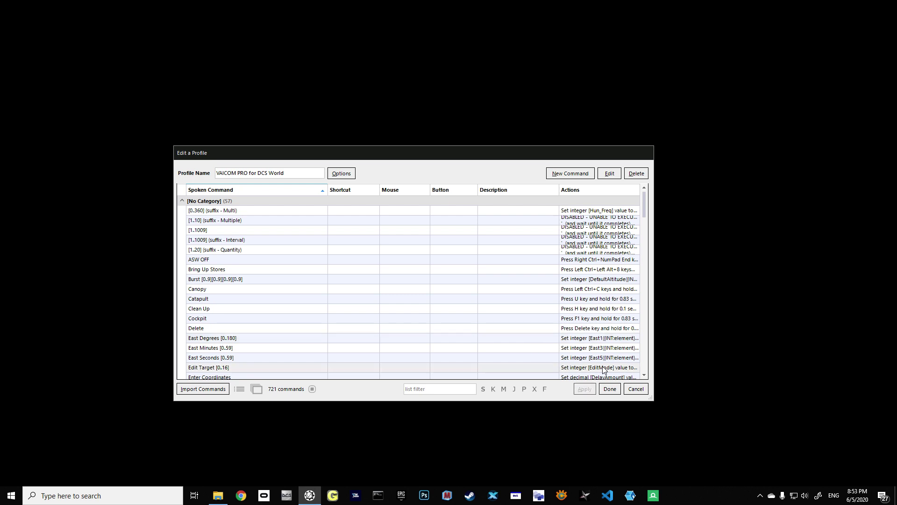
pyautogui.click(610, 388)
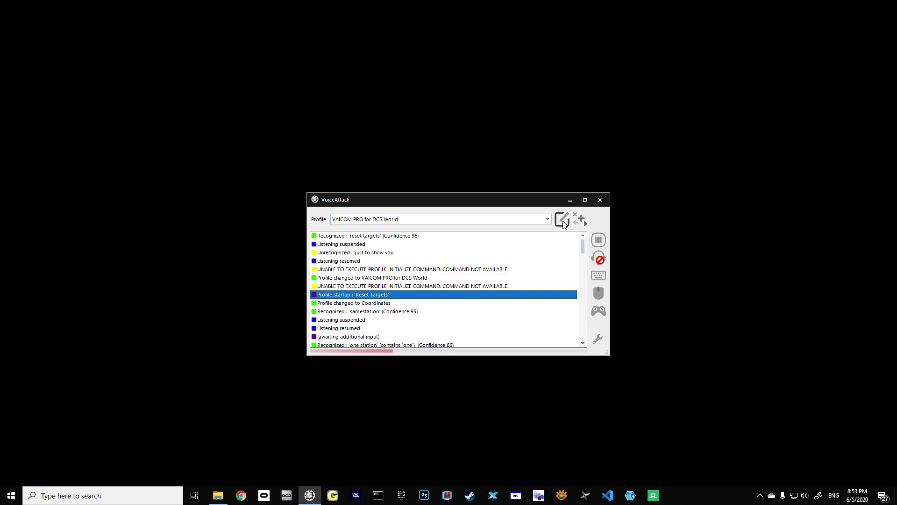
# - Switch the active profile to Coordinates and open its Reset Targets command for editing
pyautogui.click(548, 220)
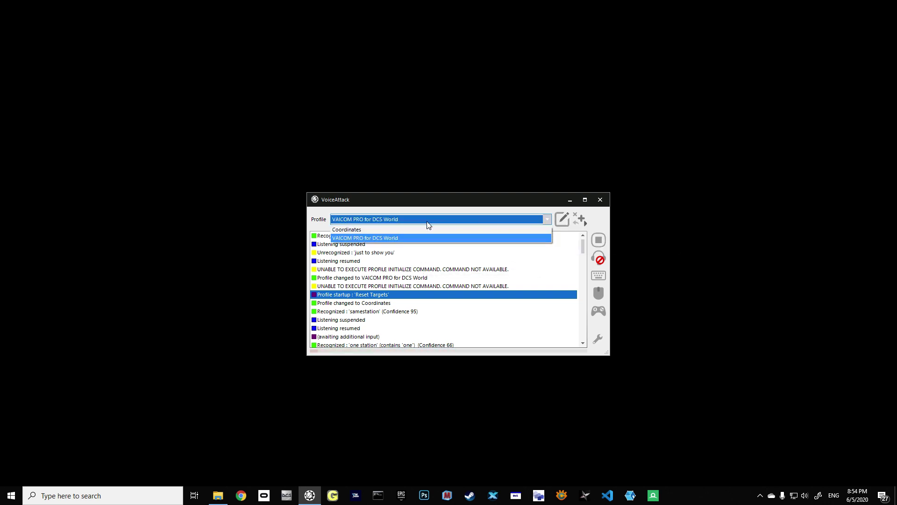
pyautogui.click(363, 230)
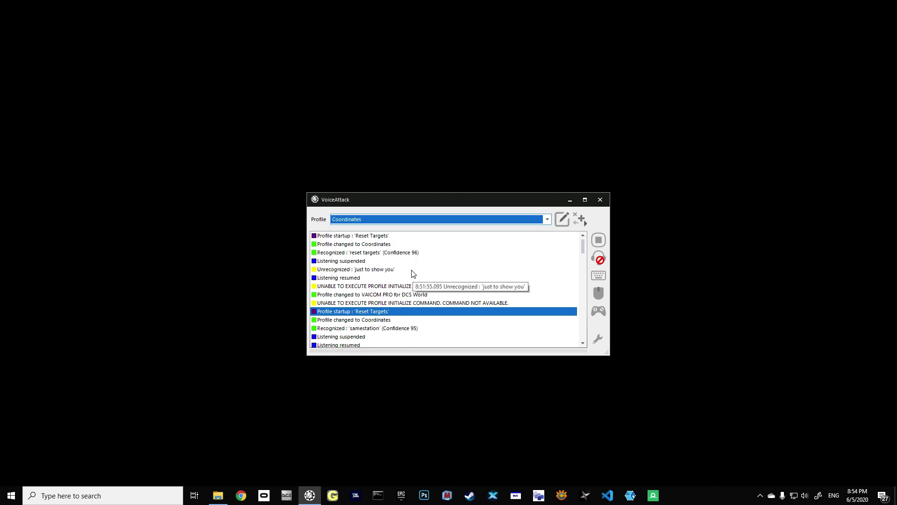
pyautogui.click(562, 219)
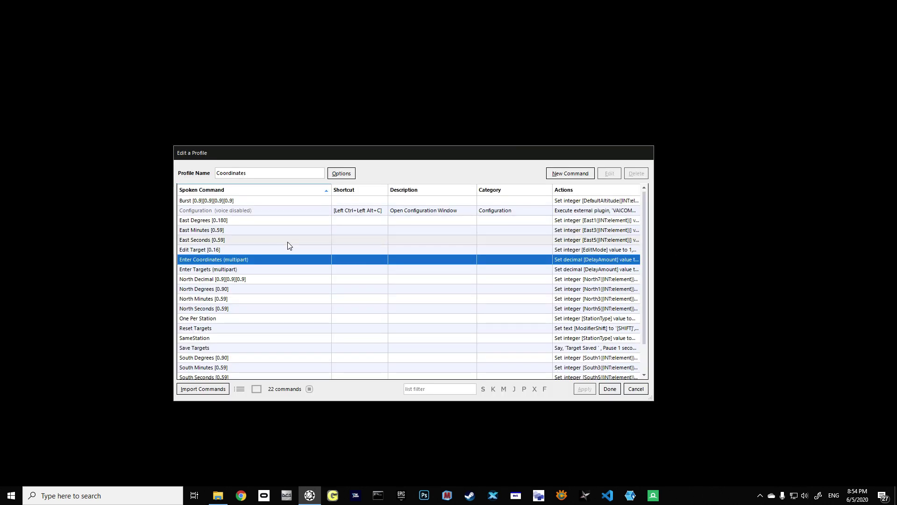
pyautogui.click(196, 328)
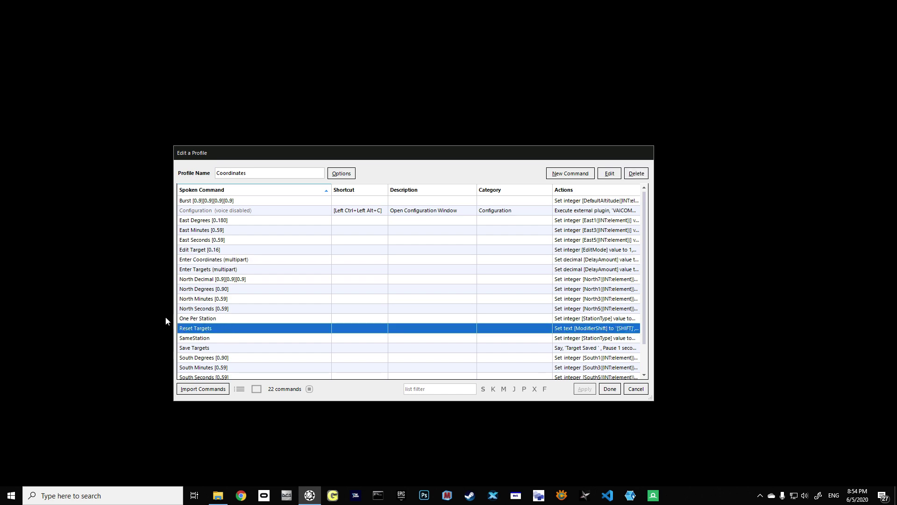
pyautogui.moveTo(0, 51); pyautogui.dragTo(402, 48)
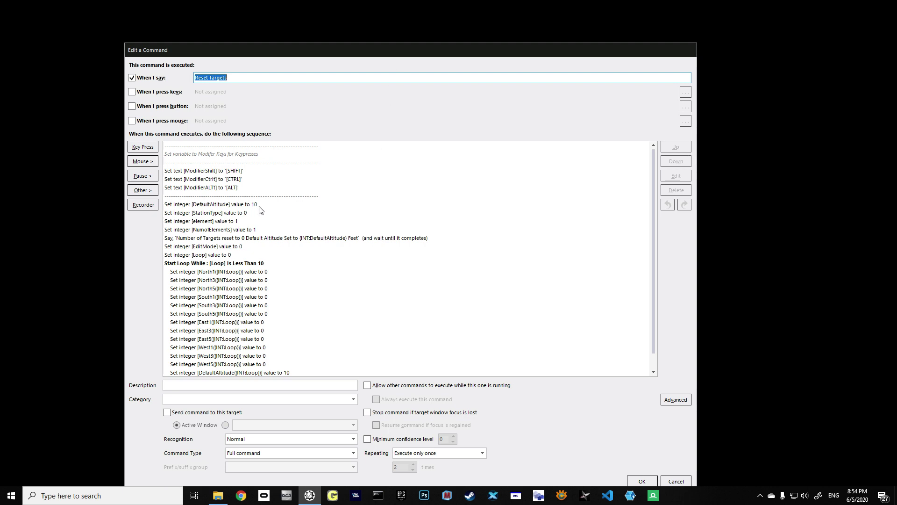
# - Examine the DefaultAltitude integer setting in the Reset Targets sequence, cancel its dialog, and close the command editor
pyautogui.click(204, 206)
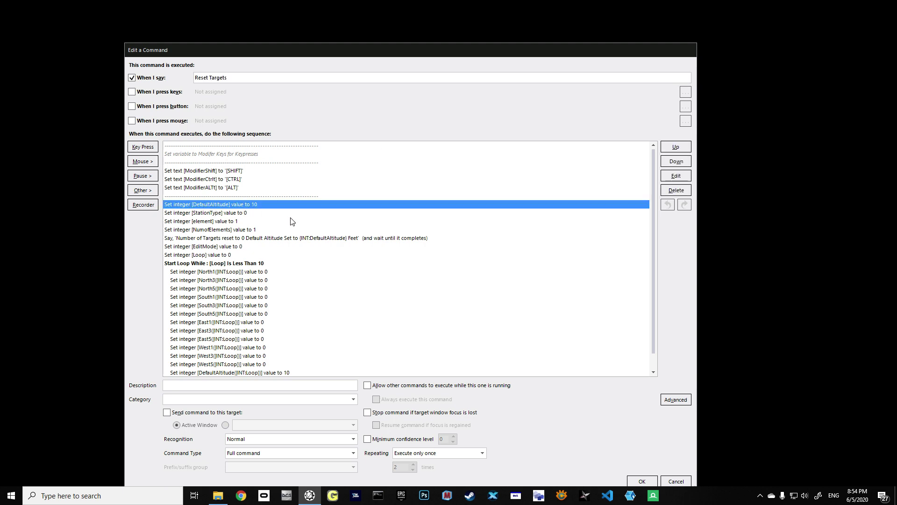
pyautogui.doubleClick(240, 204)
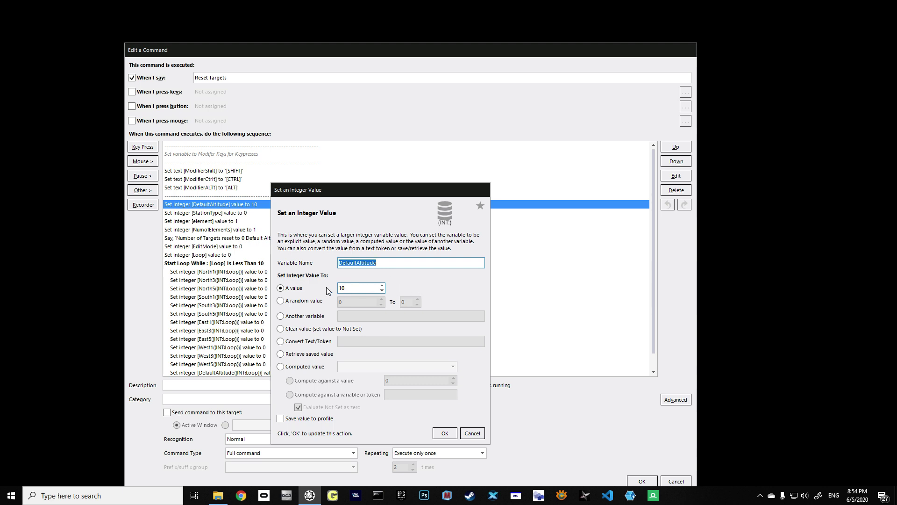
pyautogui.click(471, 433)
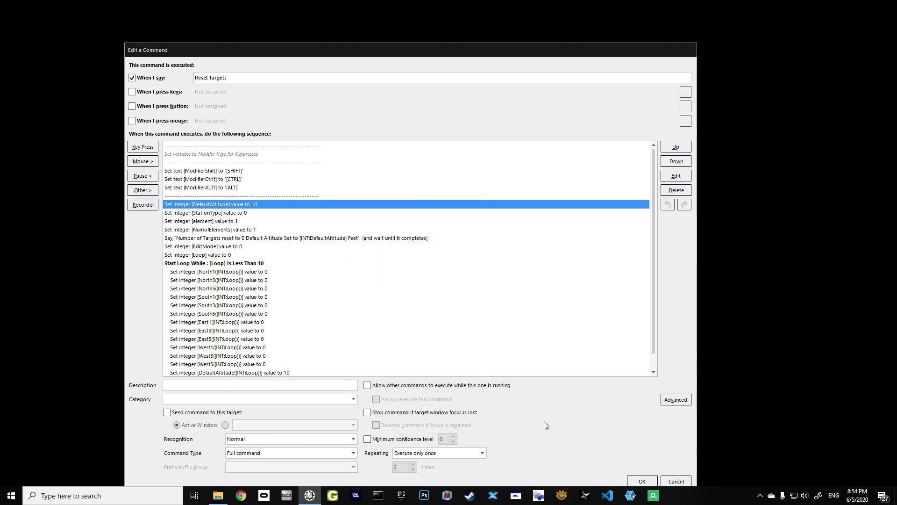
pyautogui.click(639, 482)
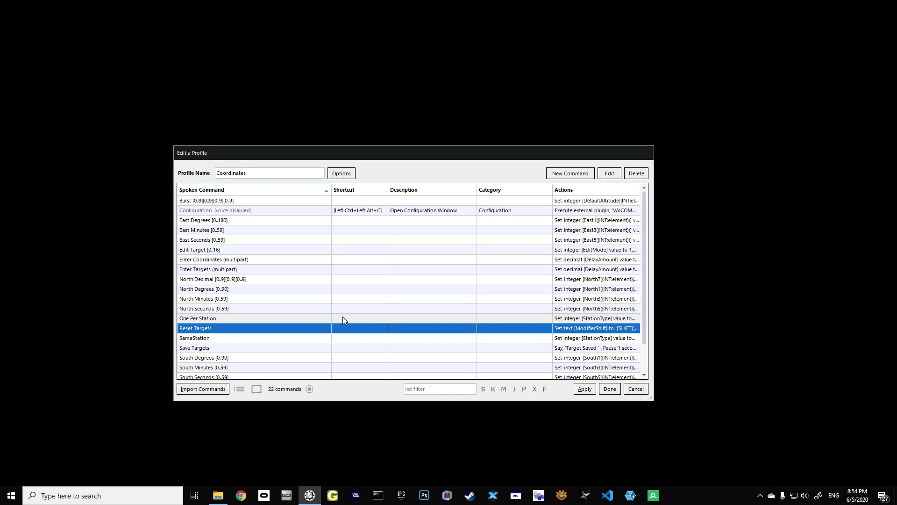
# - Apply the changes to the Coordinates profile and finish editing it
pyautogui.click(203, 329)
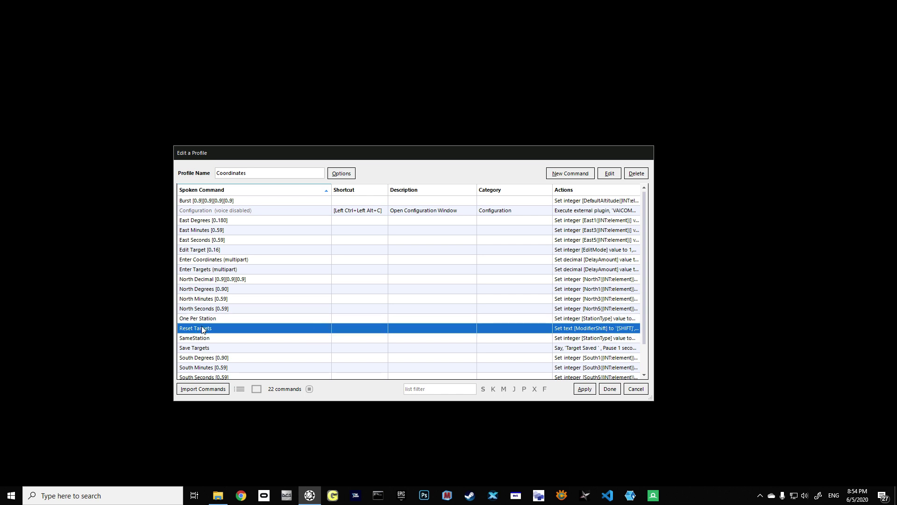
pyautogui.click(580, 390)
pyautogui.click(610, 389)
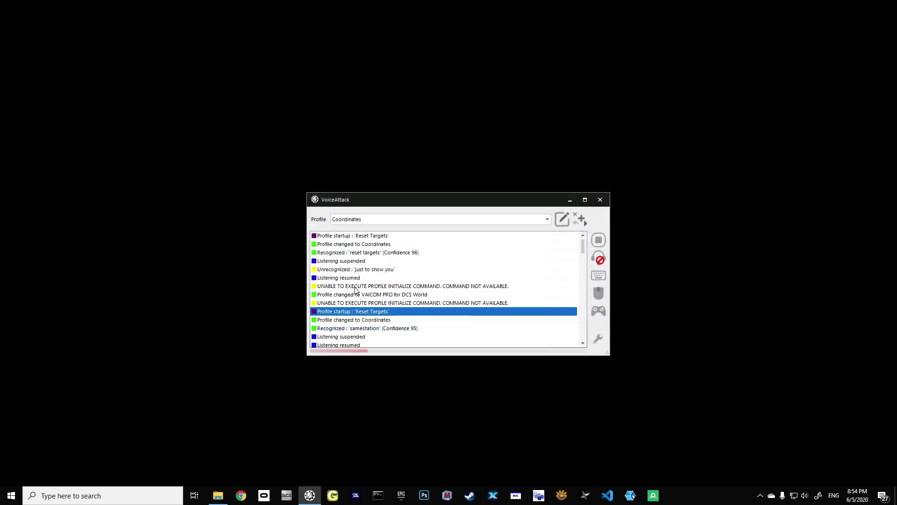